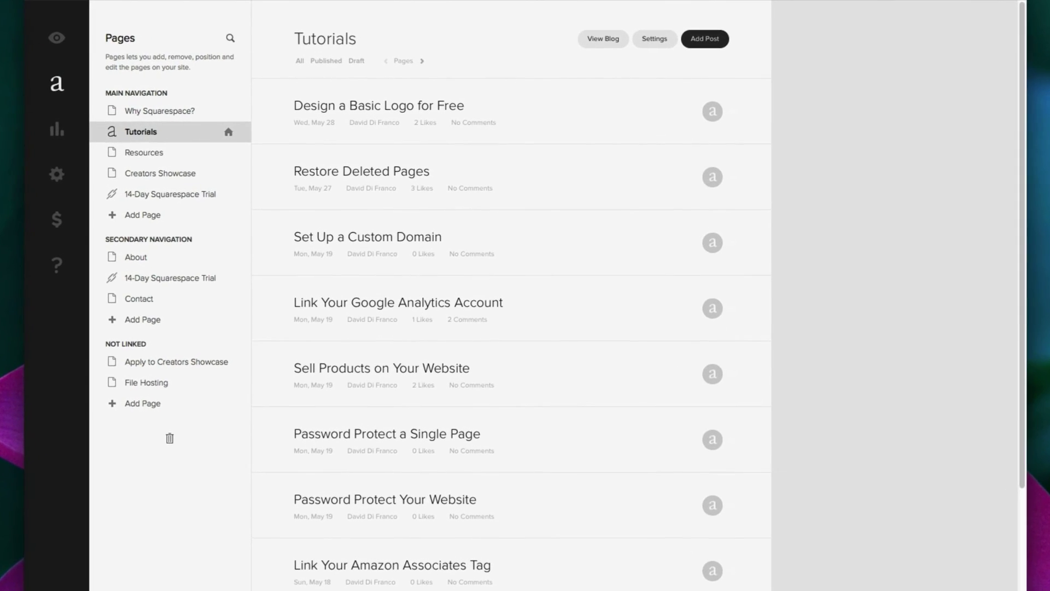
Open the site Settings to reach the basic information and logo image options
click(55, 176)
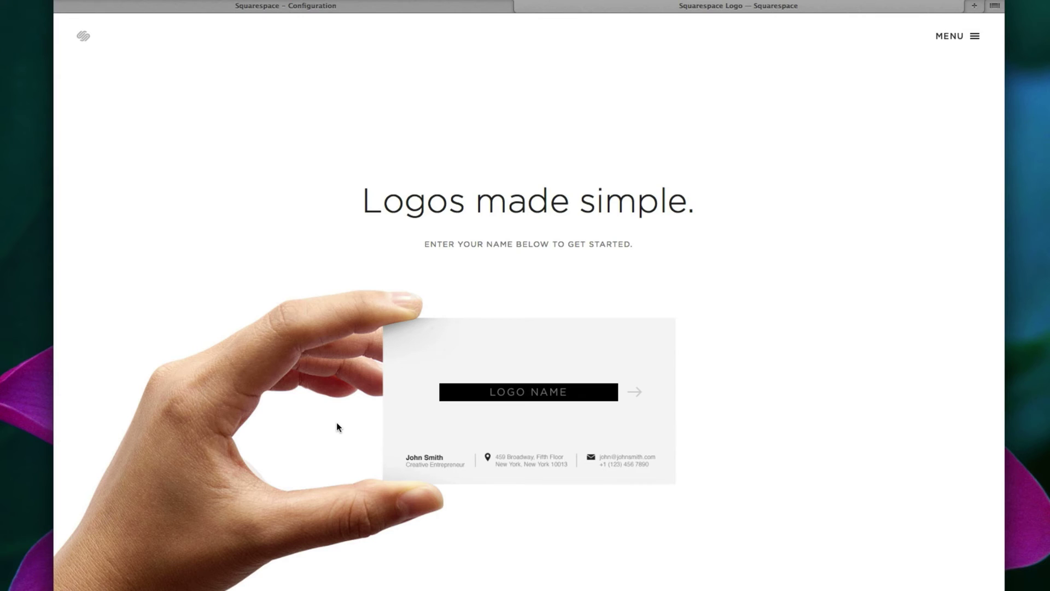
Enter 'Squarespace Summit' as the logo name on the start page
text(Squarespace Summit)
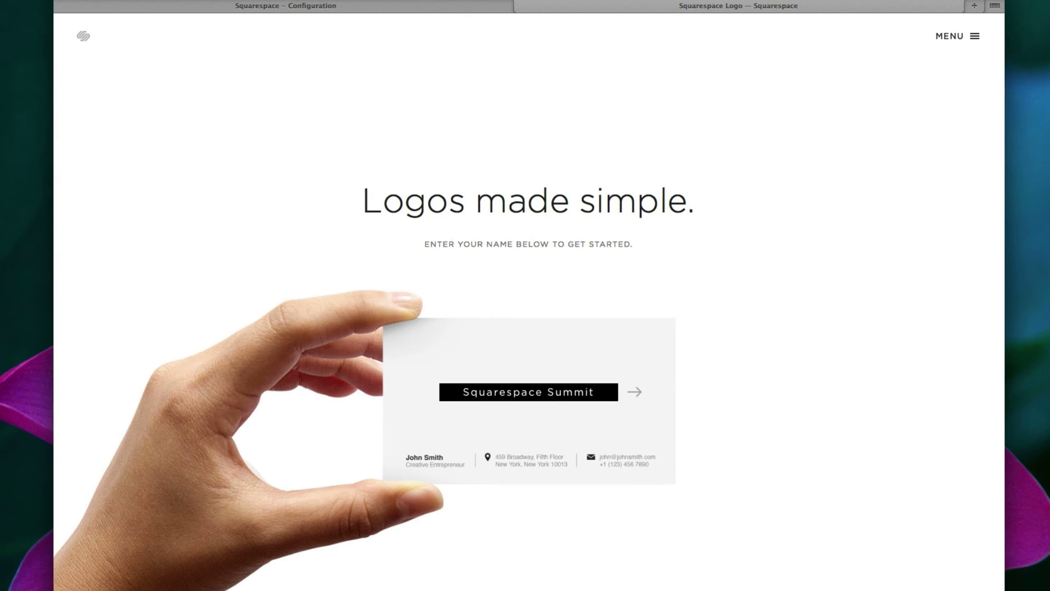
Launch the logo editor and search the symbol library for 'circle'
key(Return)
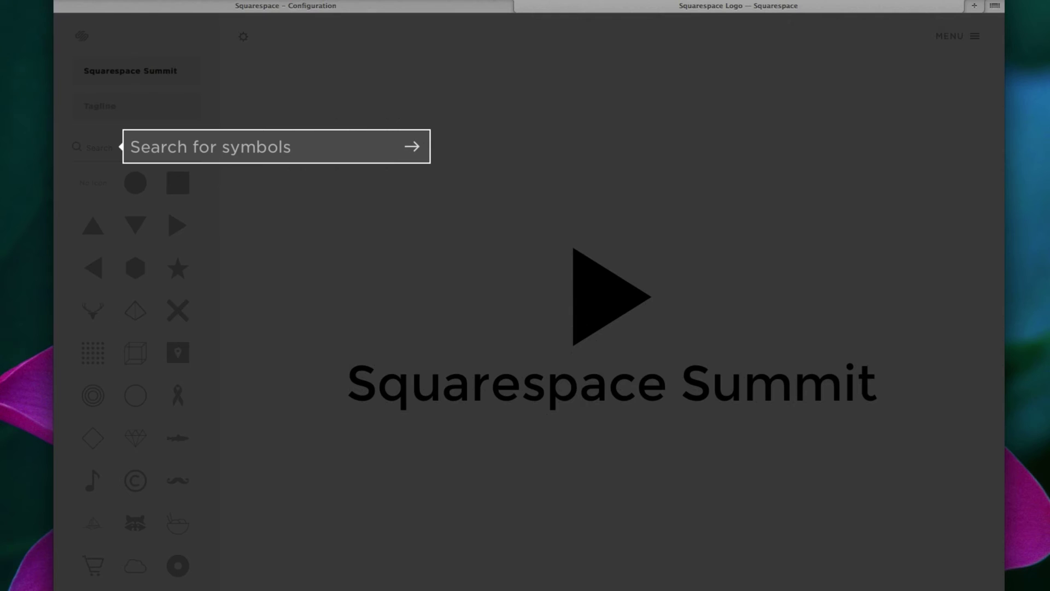
text(circle)
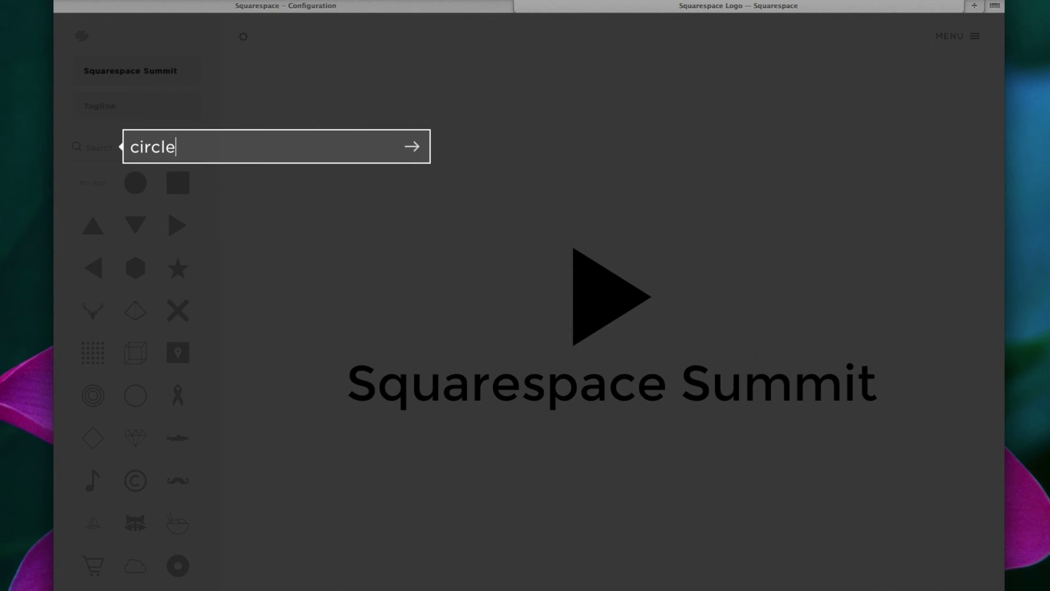
key(Return)
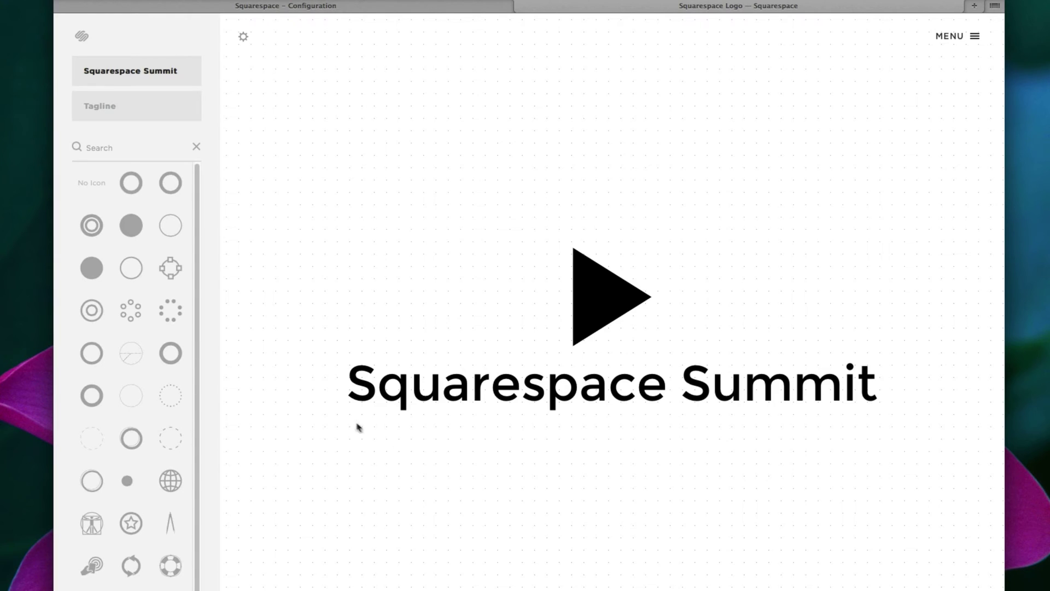
Swap the triangle for the circle-with-four-squares icon, enlarge it and move it left
click(599, 309)
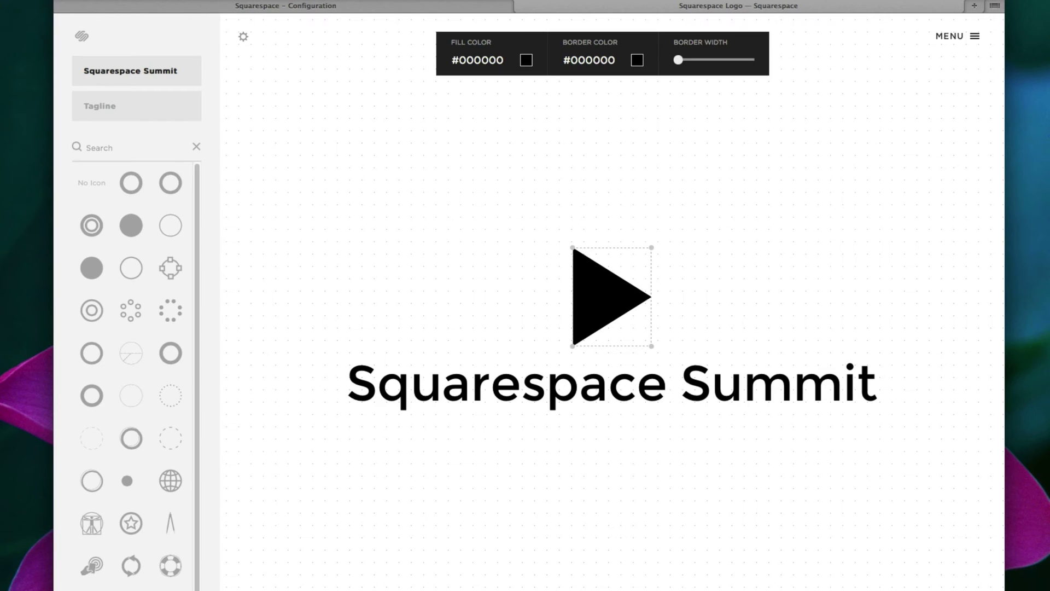
key(BackSpace)
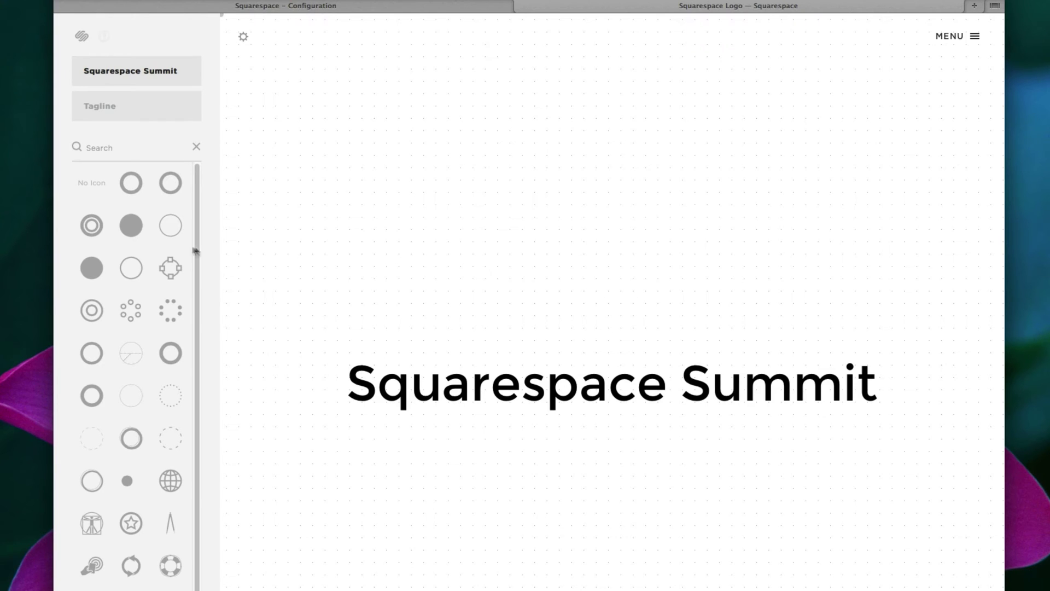
click(162, 269)
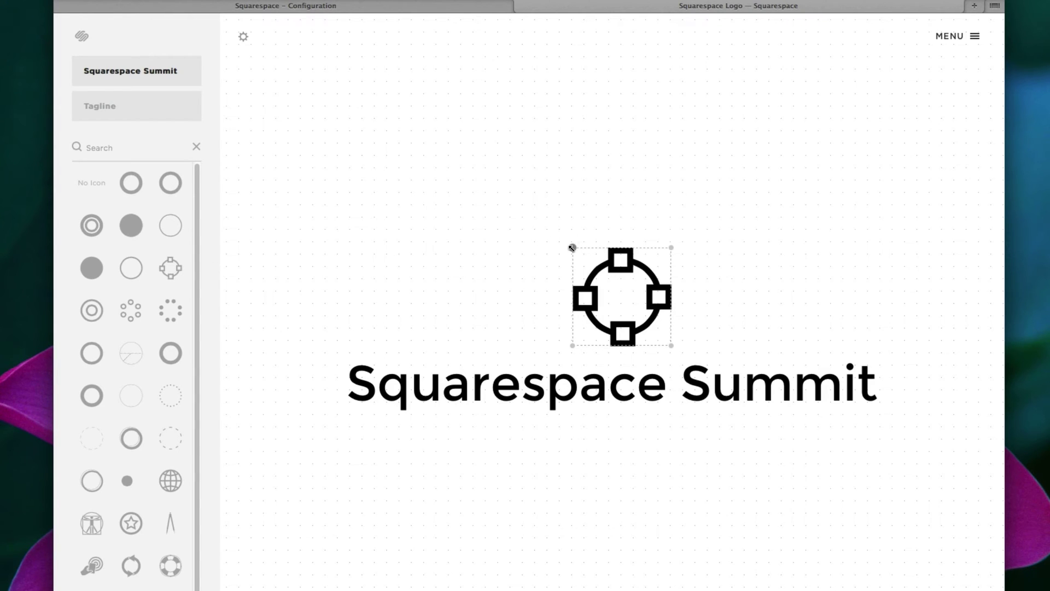
drag(572, 246, 485, 196)
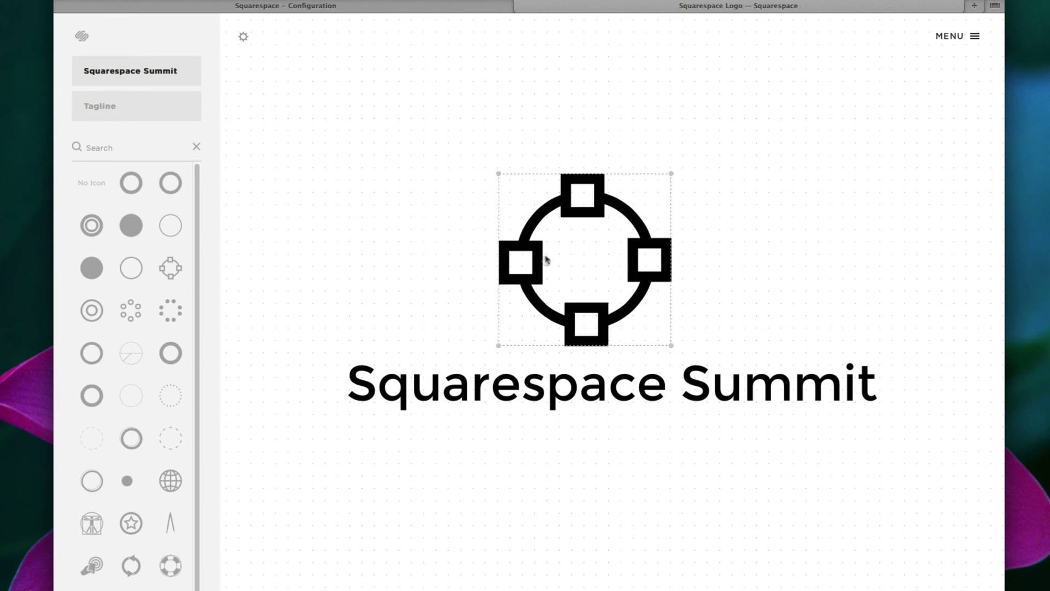
drag(539, 264, 301, 386)
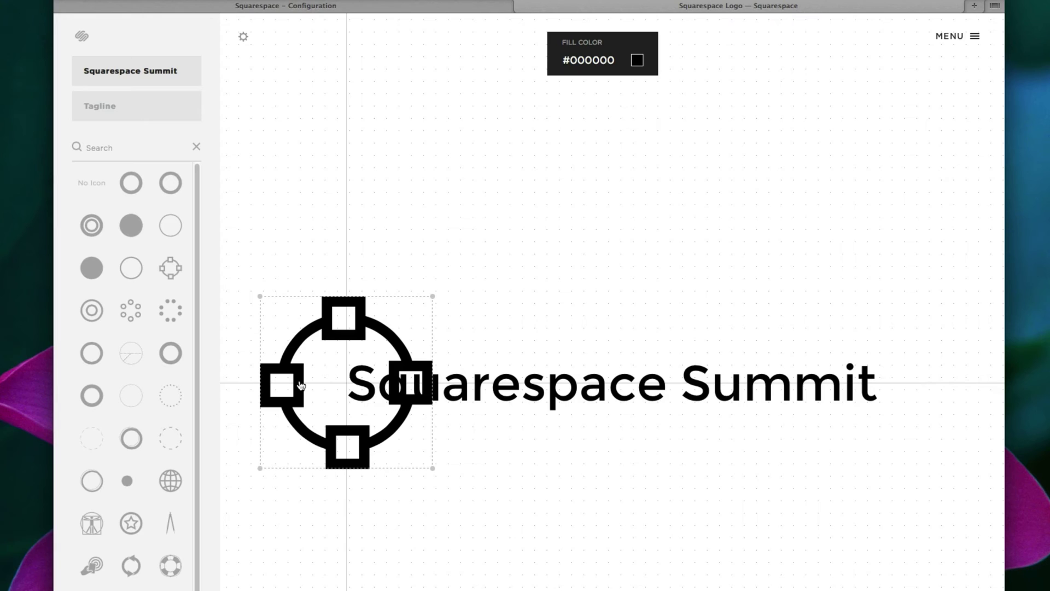
Scale down the 'Squarespace Summit' title to clear the symbol, then move both together
drag(301, 386, 300, 385)
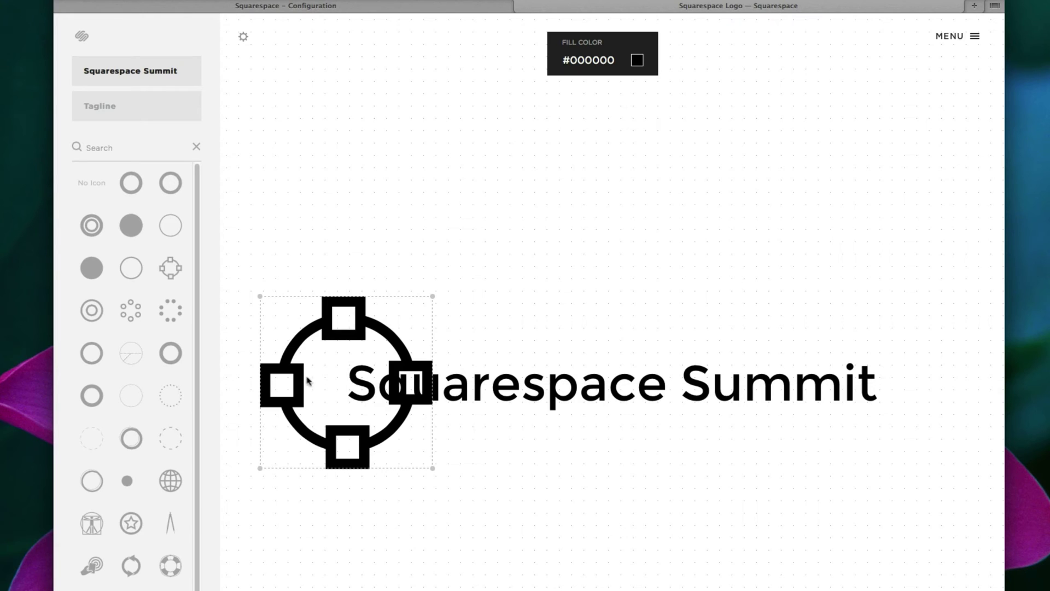
click(469, 385)
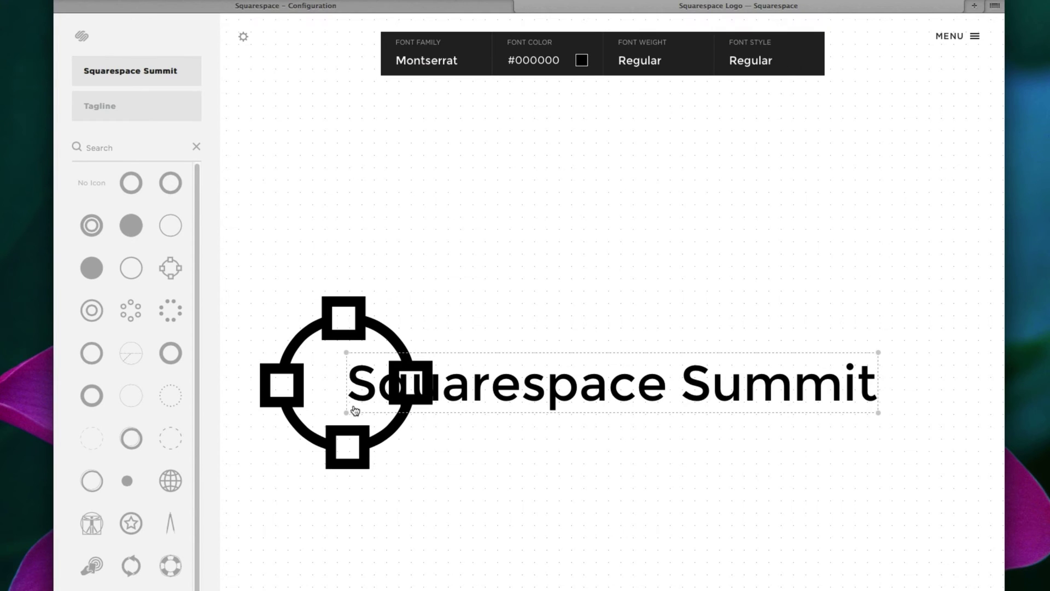
drag(347, 412, 532, 385)
drag(328, 261, 634, 478)
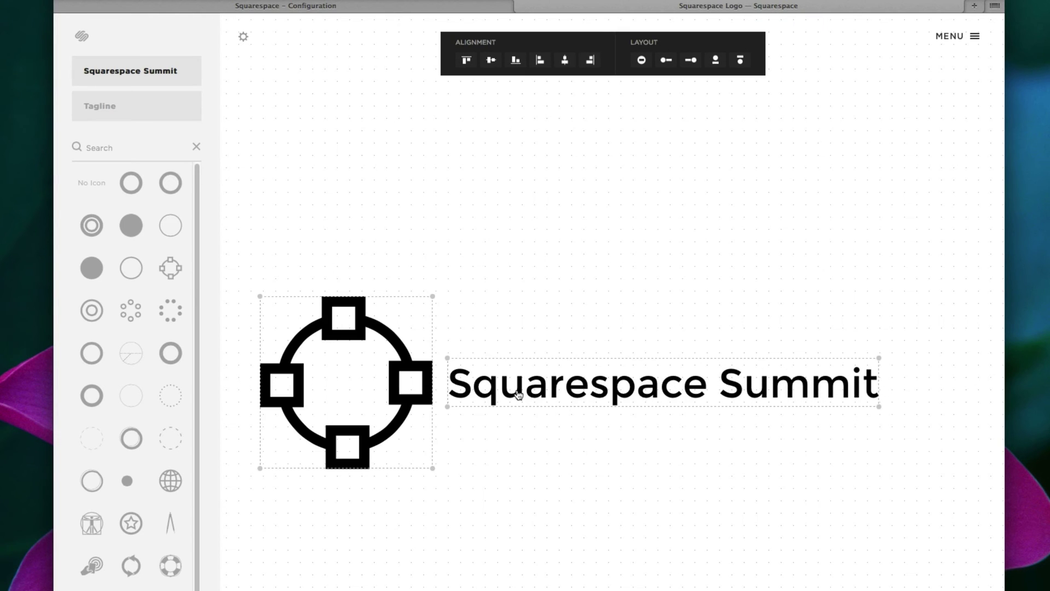
drag(519, 395, 530, 349)
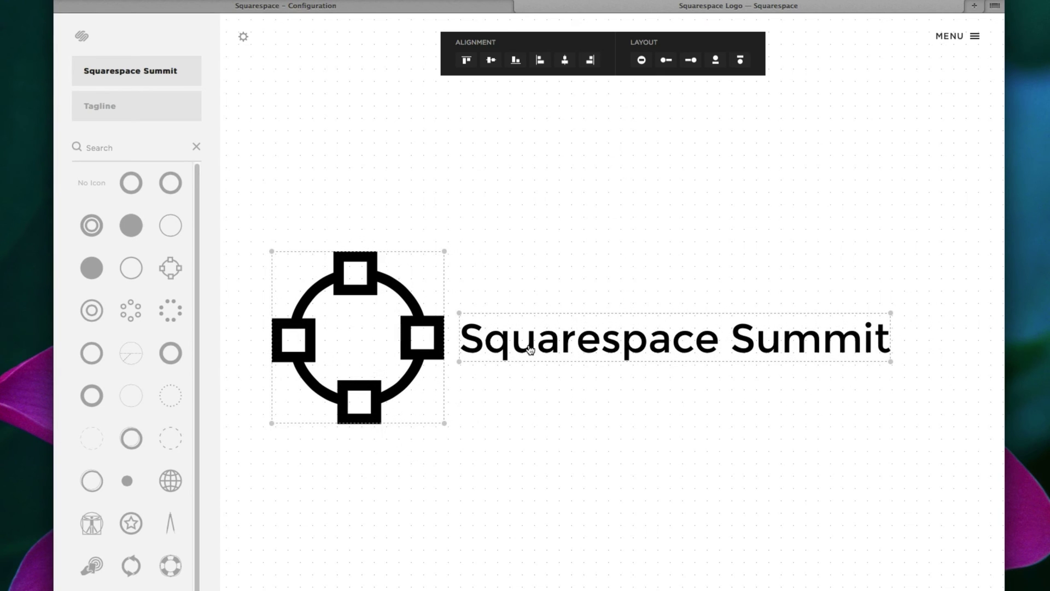
Change the title's font family to Arial
click(530, 322)
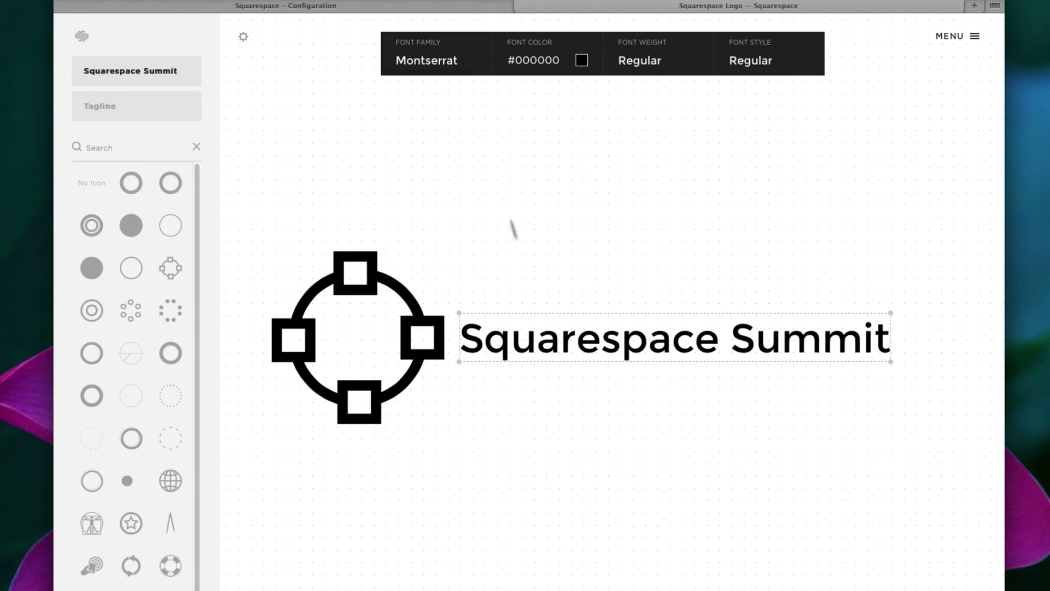
click(446, 70)
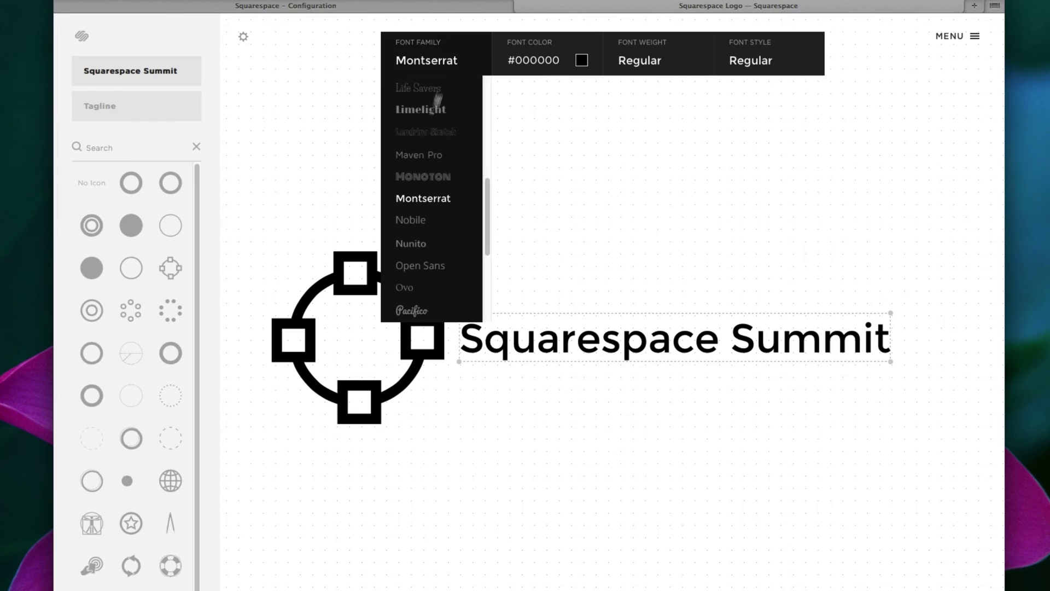
scroll(429, 181, up, 10)
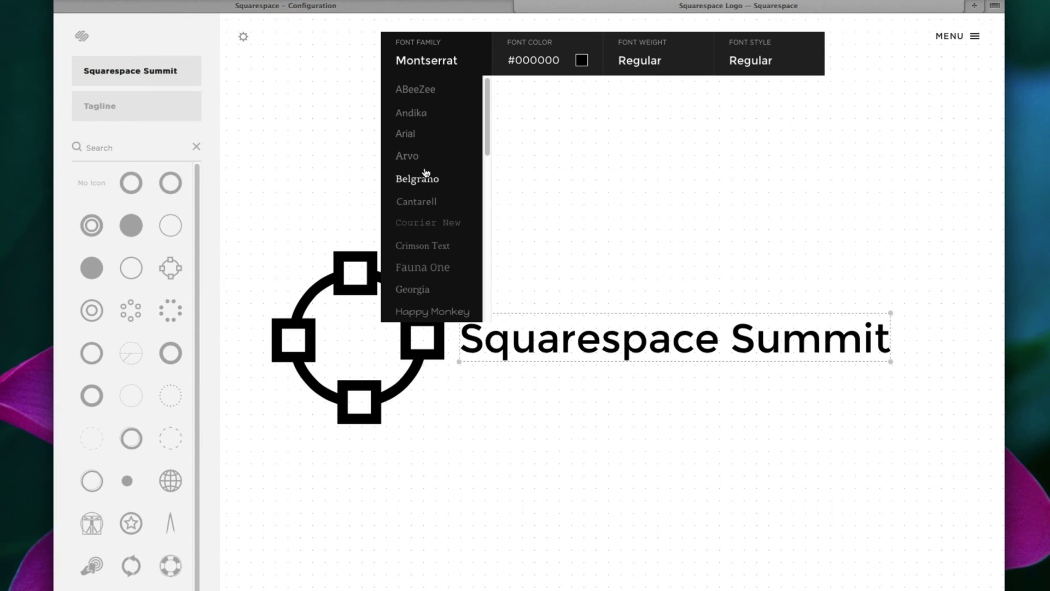
click(407, 135)
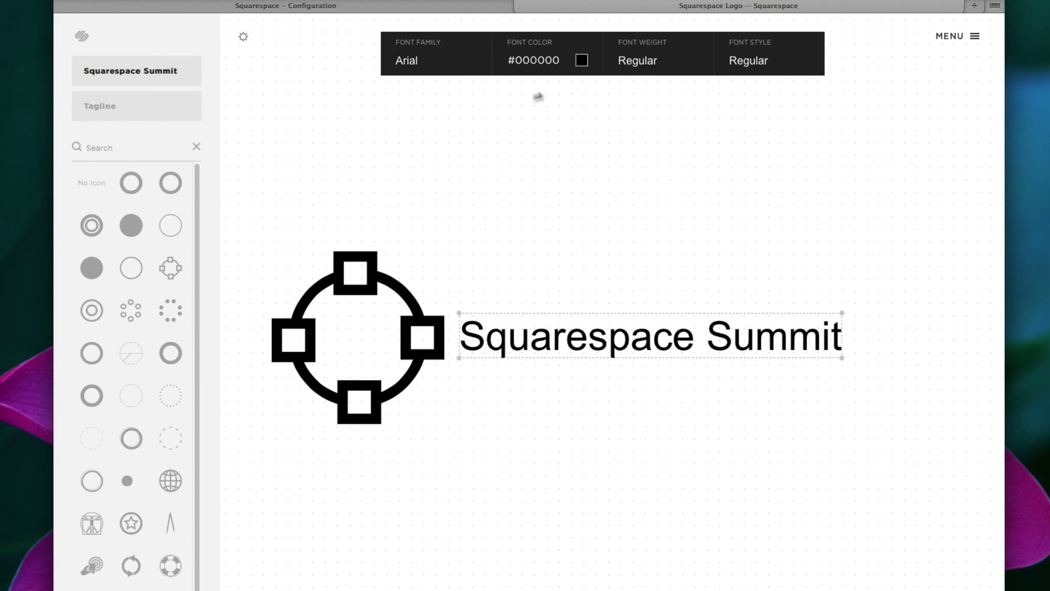
Color the title orange (#ff8e03)
click(581, 61)
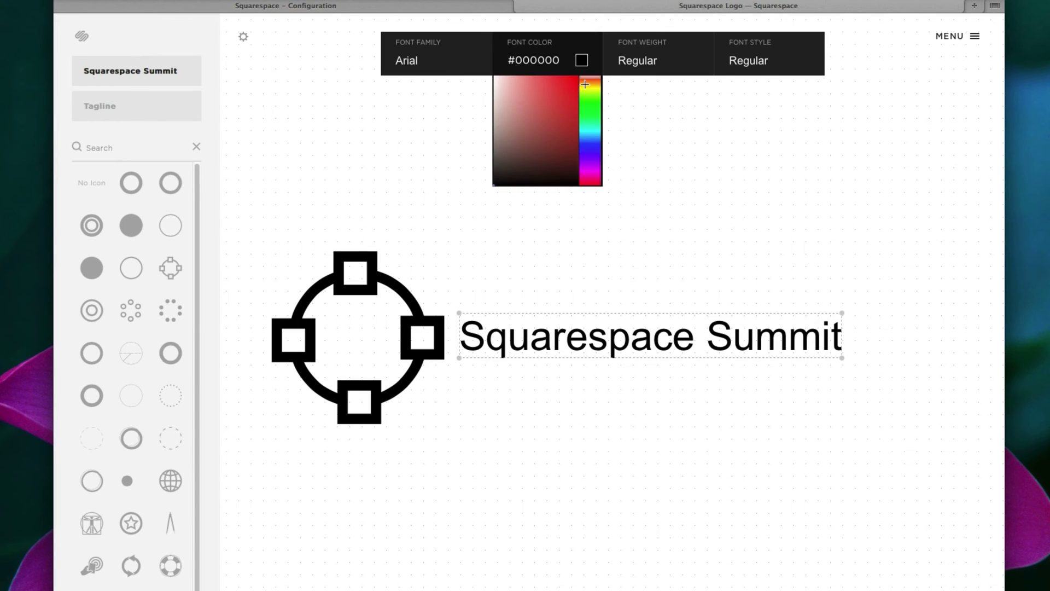
click(588, 82)
click(575, 76)
click(577, 74)
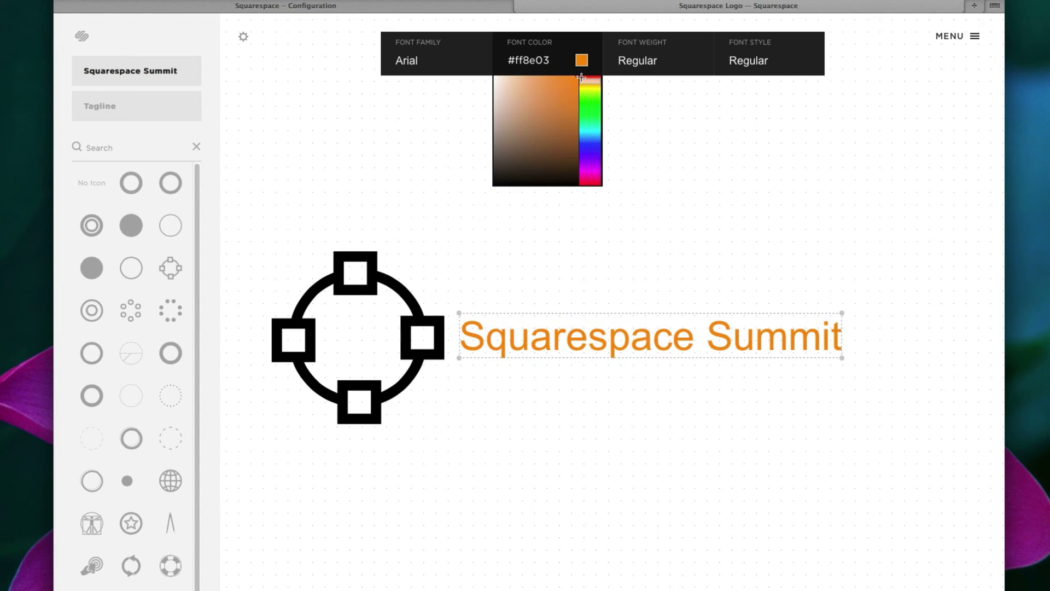
Make the title bold, leaving it upright rather than italic
click(633, 67)
click(633, 67)
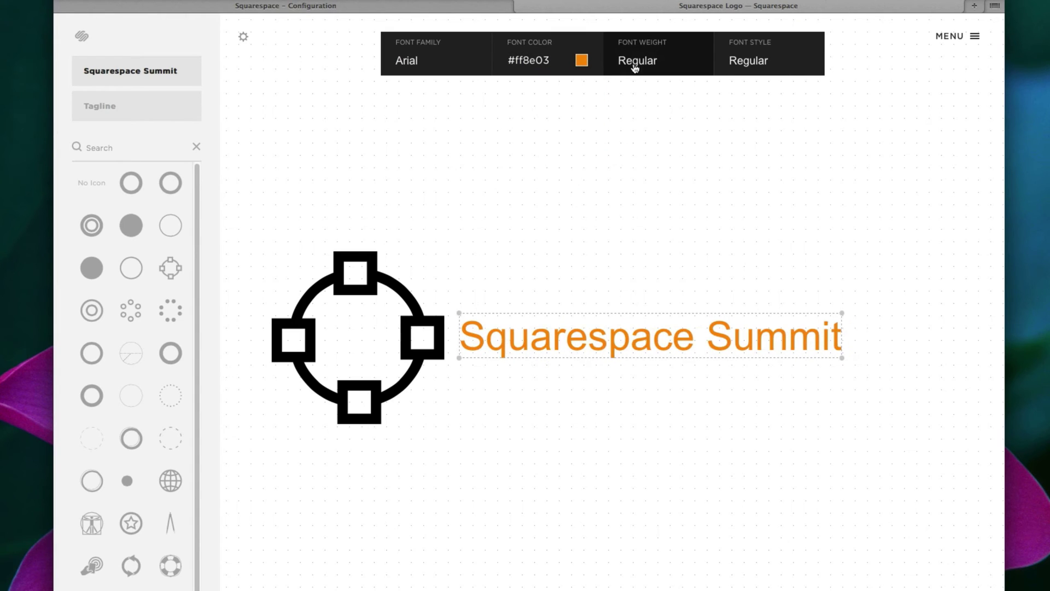
click(634, 66)
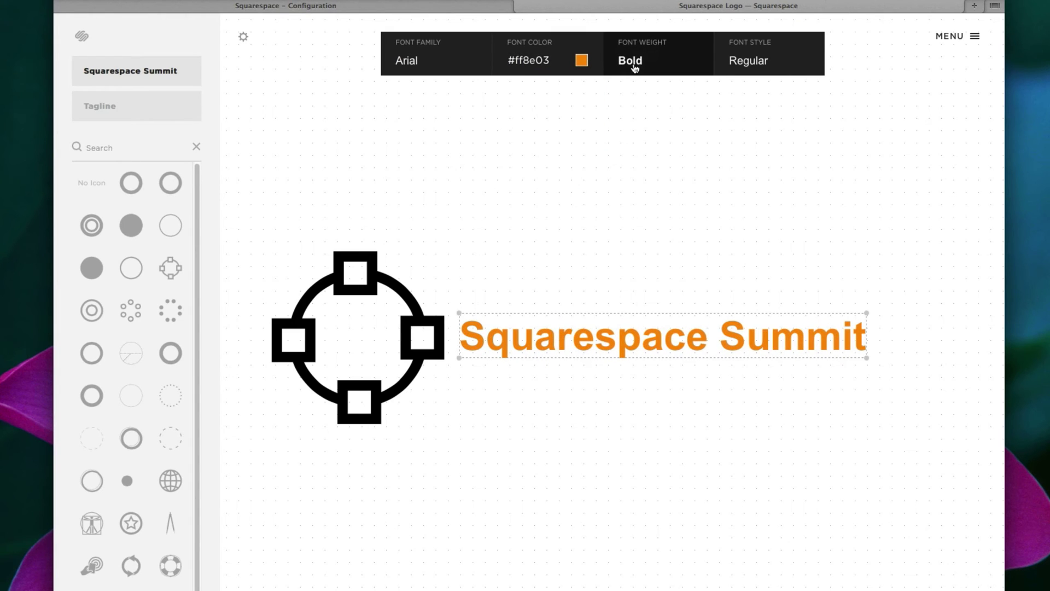
click(747, 63)
click(749, 63)
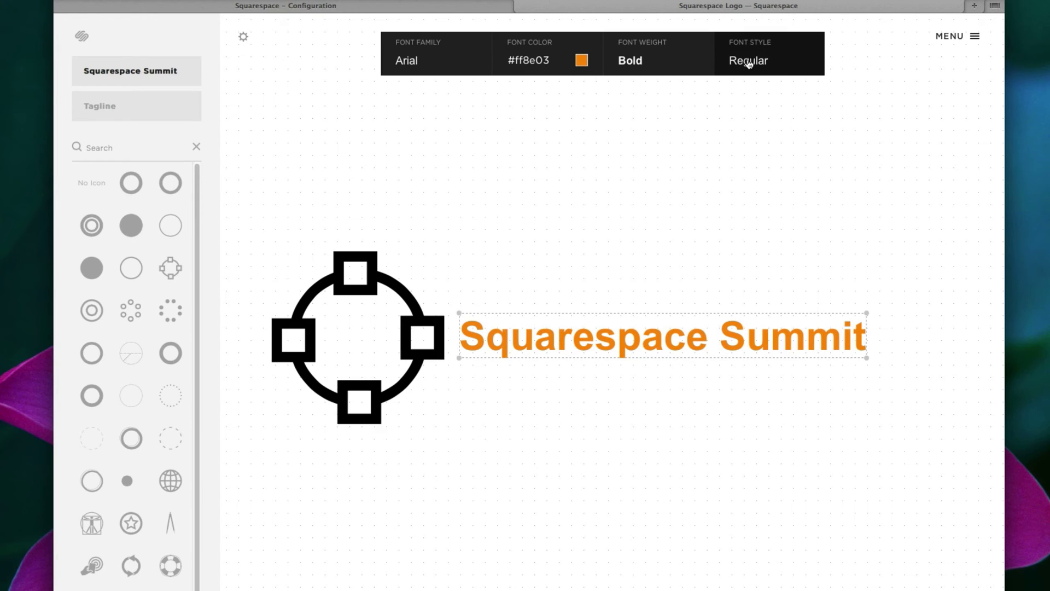
Add the tagline 'Free tutorials and resources for all' and position it under the title
click(143, 112)
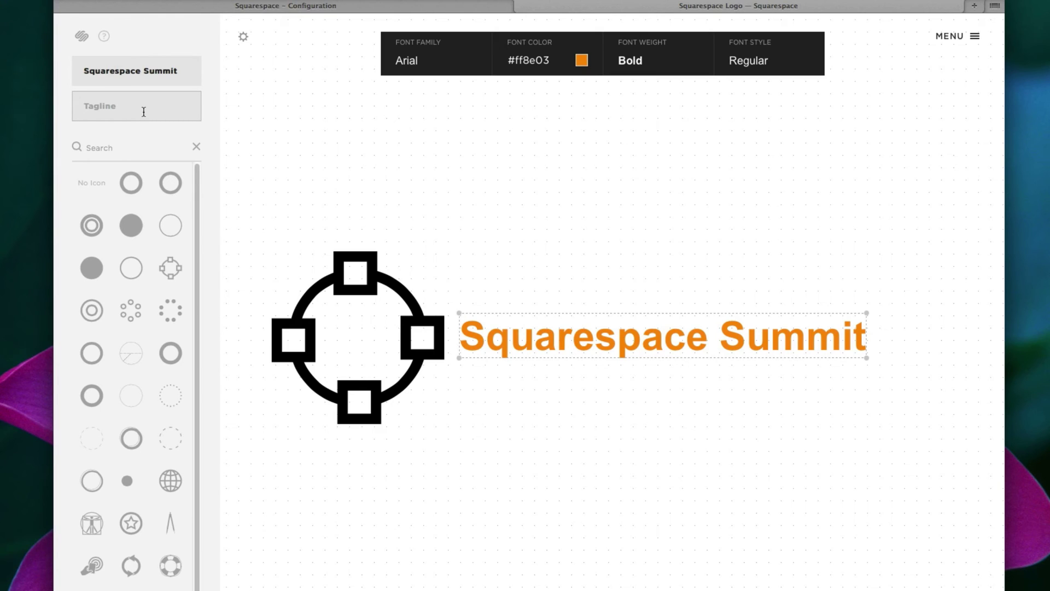
click(143, 111)
text(Free tutorials and re)
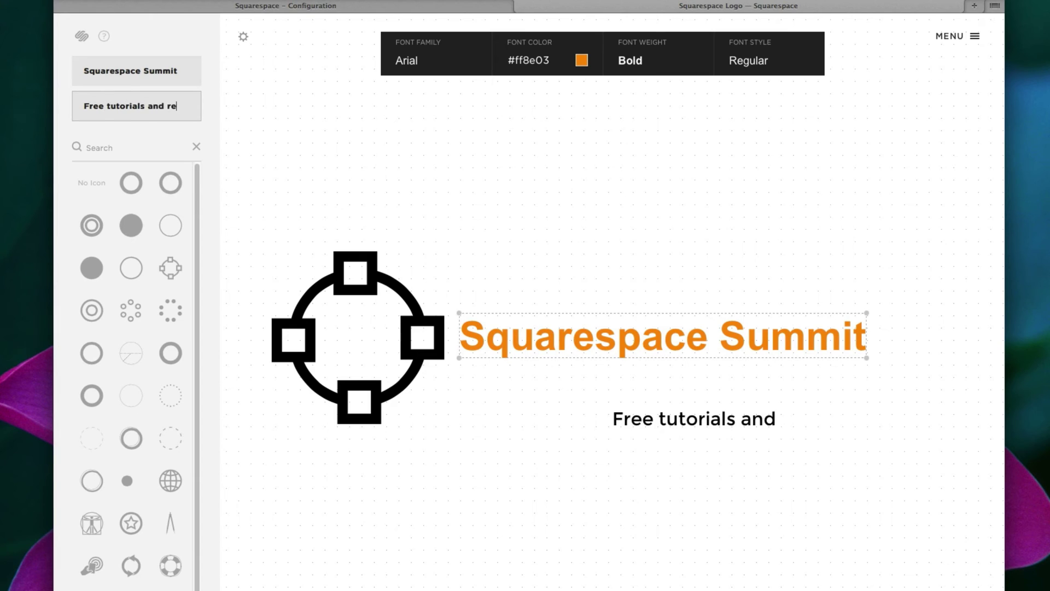
text(sources for all)
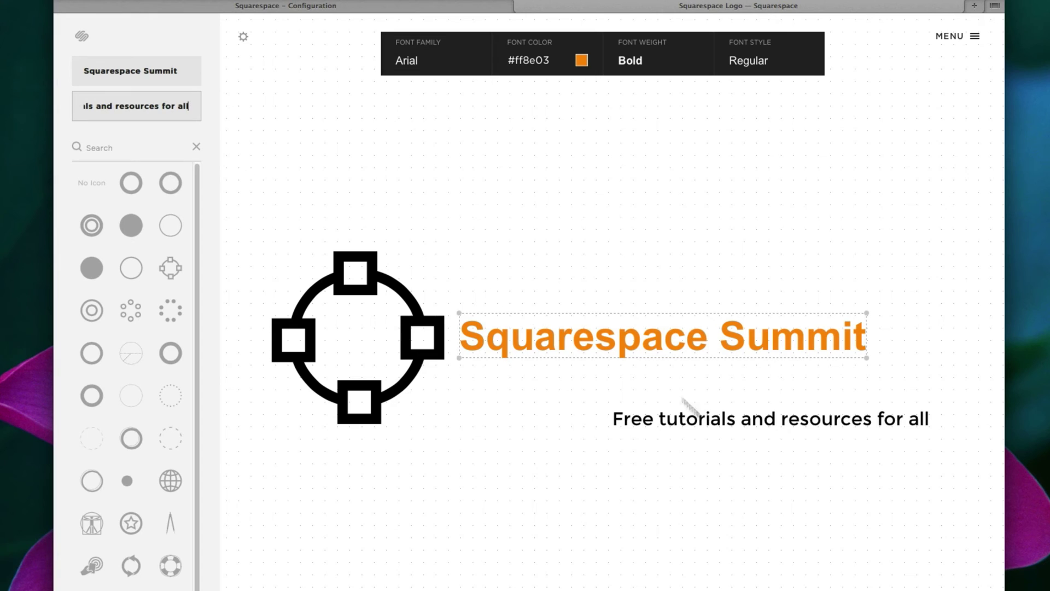
drag(708, 424, 609, 380)
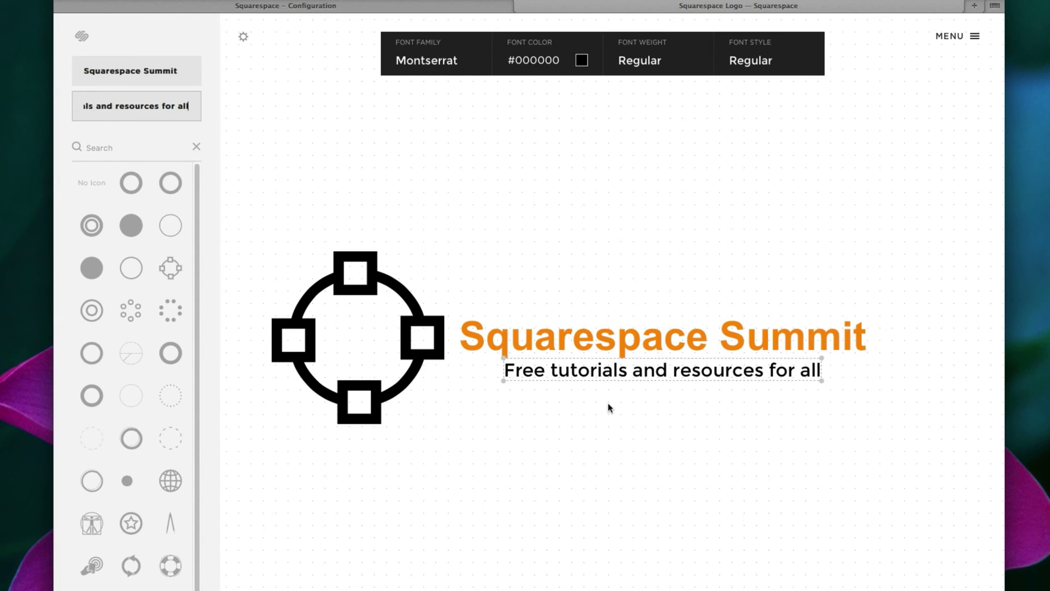
click(608, 403)
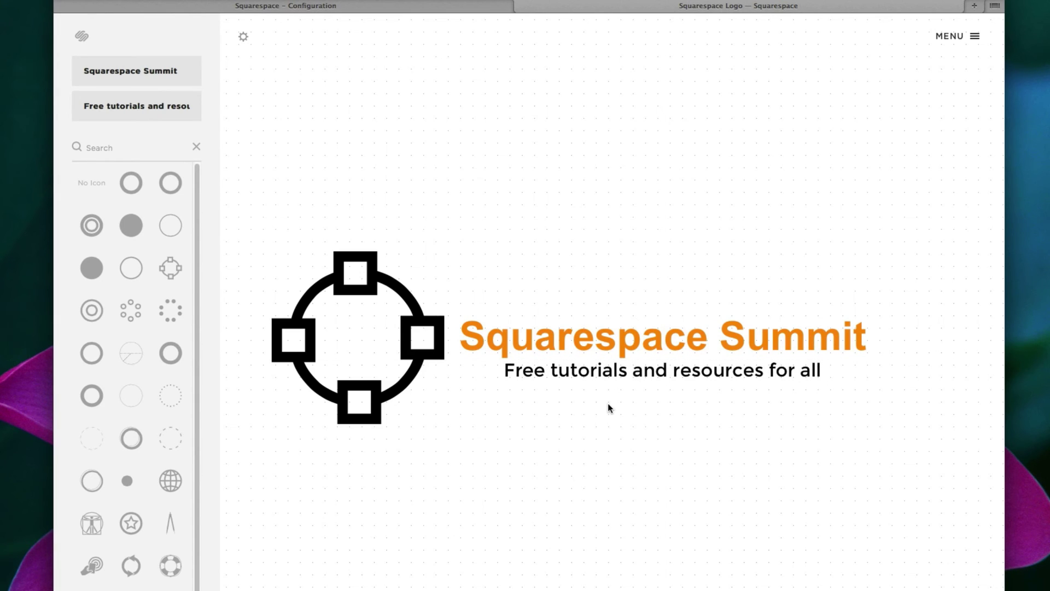